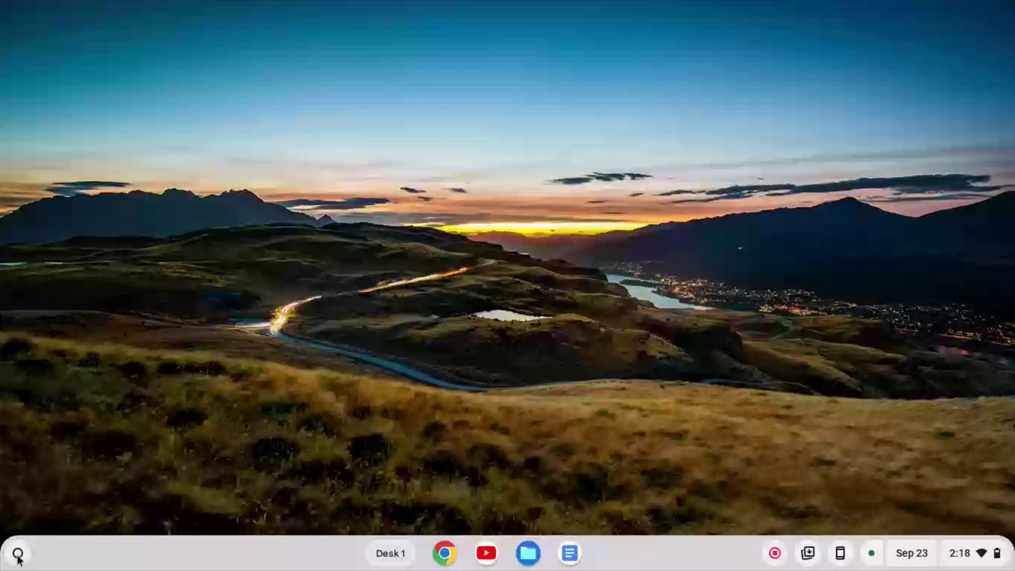
- Reach ChromeOS Diagnostics through Settings' About ChromeOS page to view battery health and CPU usage
{"action": "left_click", "coordinate": [17, 555]}
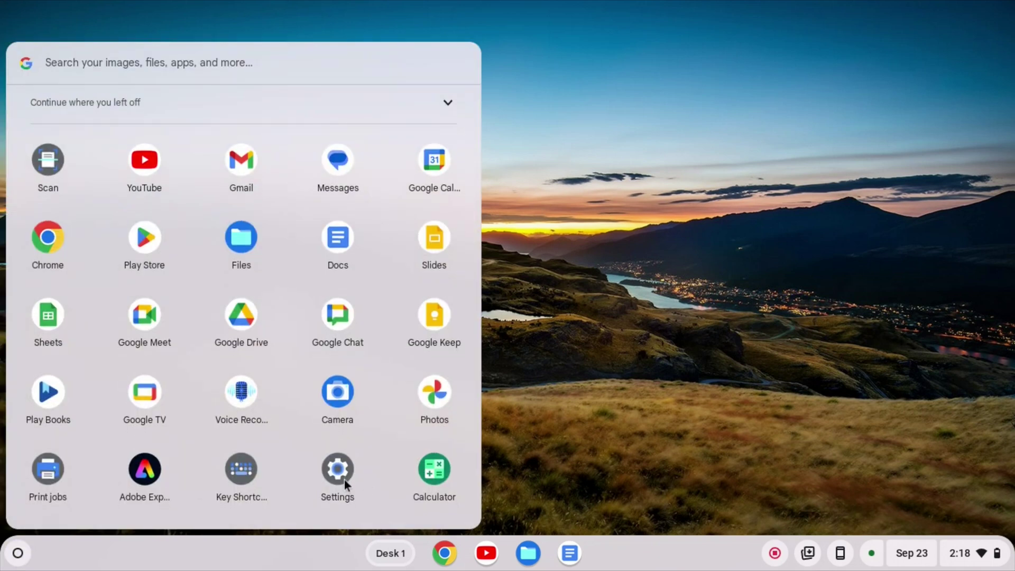
{"action": "left_click", "coordinate": [337, 473]}
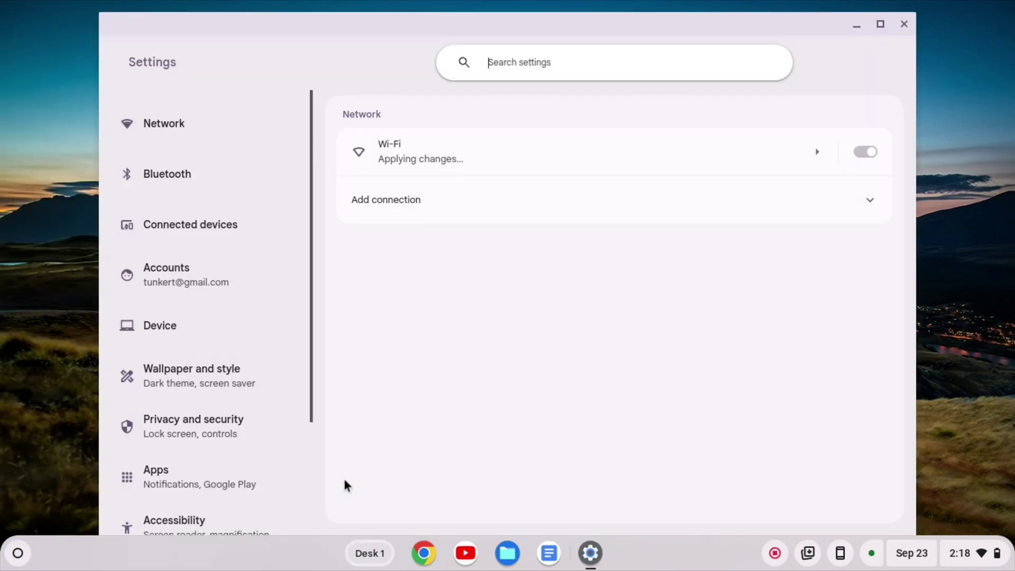
{"action": "scroll", "coordinate": [218, 391], "scroll_direction": "down", "scroll_amount": 3}
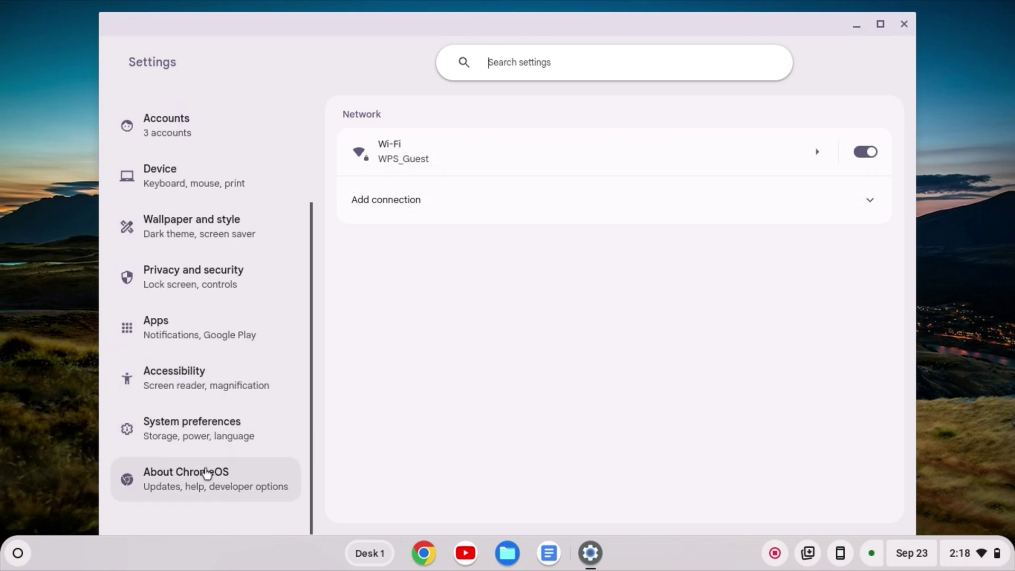
{"action": "left_click", "coordinate": [205, 478]}
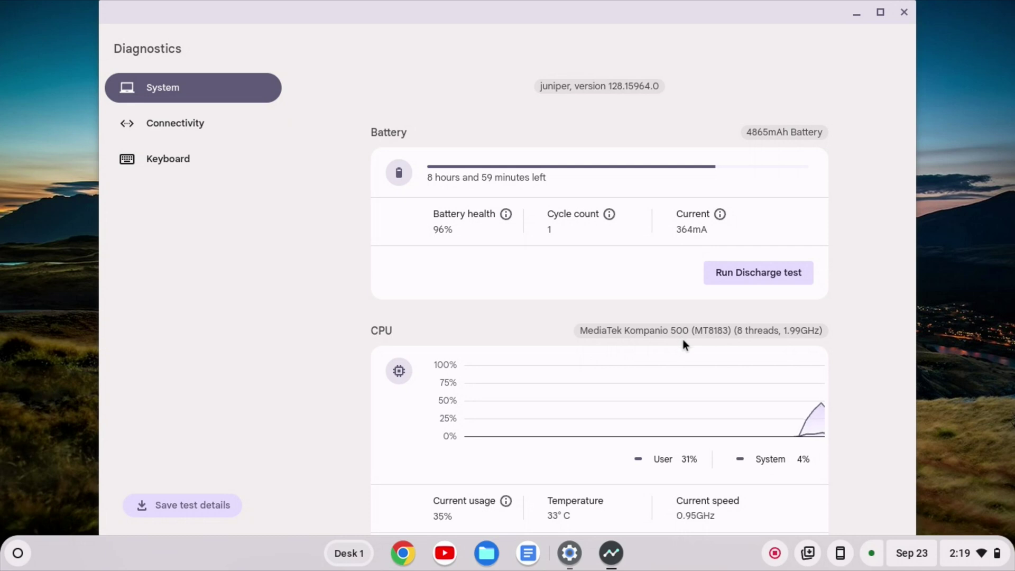
- Close Diagnostics and scroll About ChromeOS down to the Developers section with the Linux environment
{"action": "left_click", "coordinate": [904, 13]}
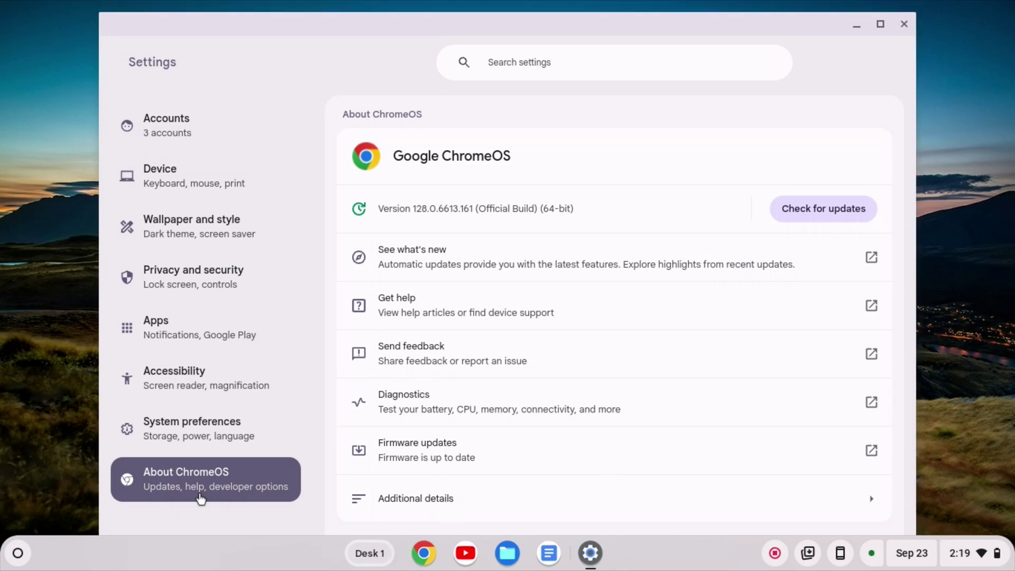
{"action": "scroll", "coordinate": [510, 380], "scroll_direction": "down", "scroll_amount": 1}
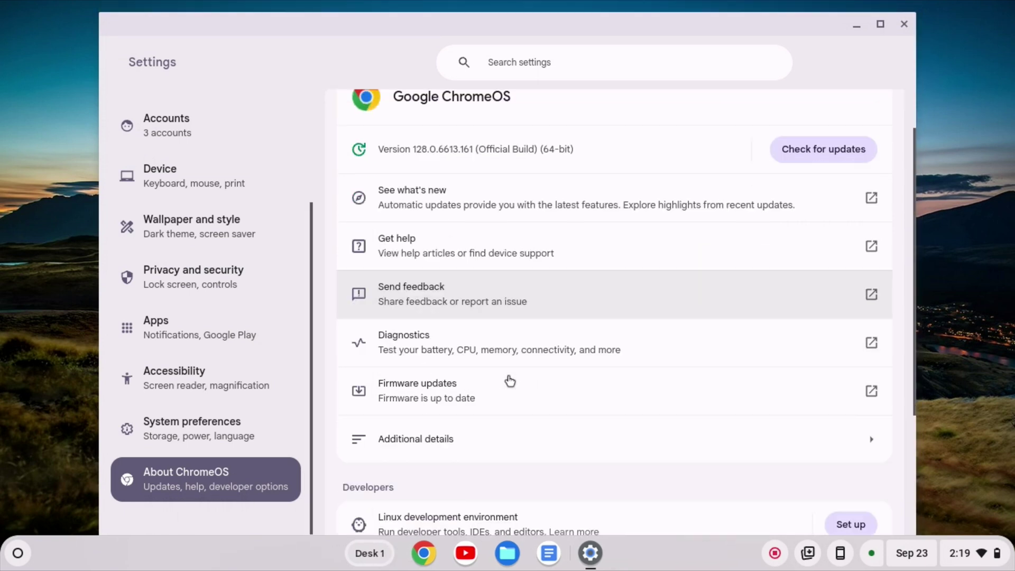
{"action": "scroll", "coordinate": [510, 381], "scroll_direction": "down", "scroll_amount": 3}
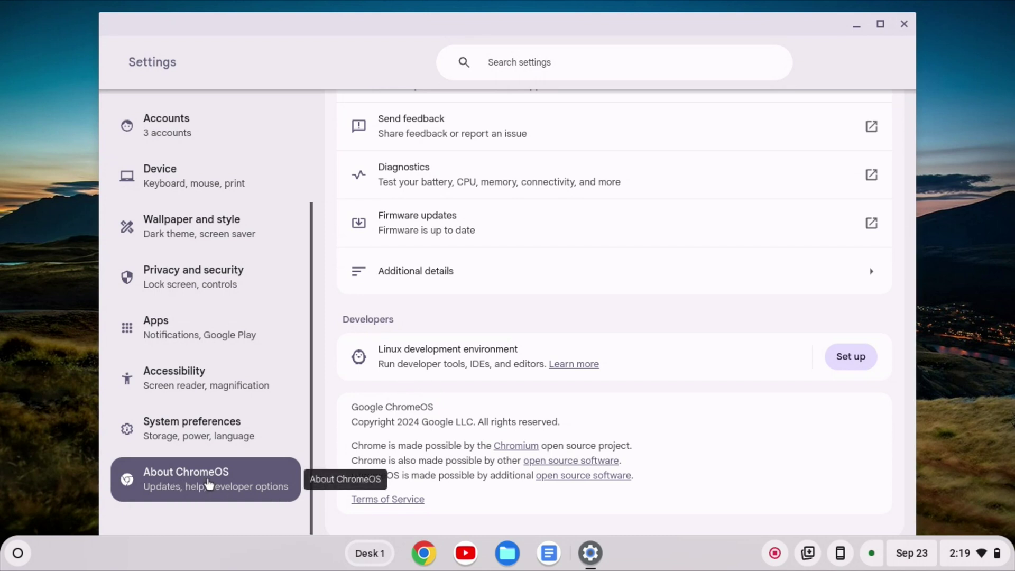
{"action": "scroll", "coordinate": [439, 340], "scroll_direction": "down", "scroll_amount": 1}
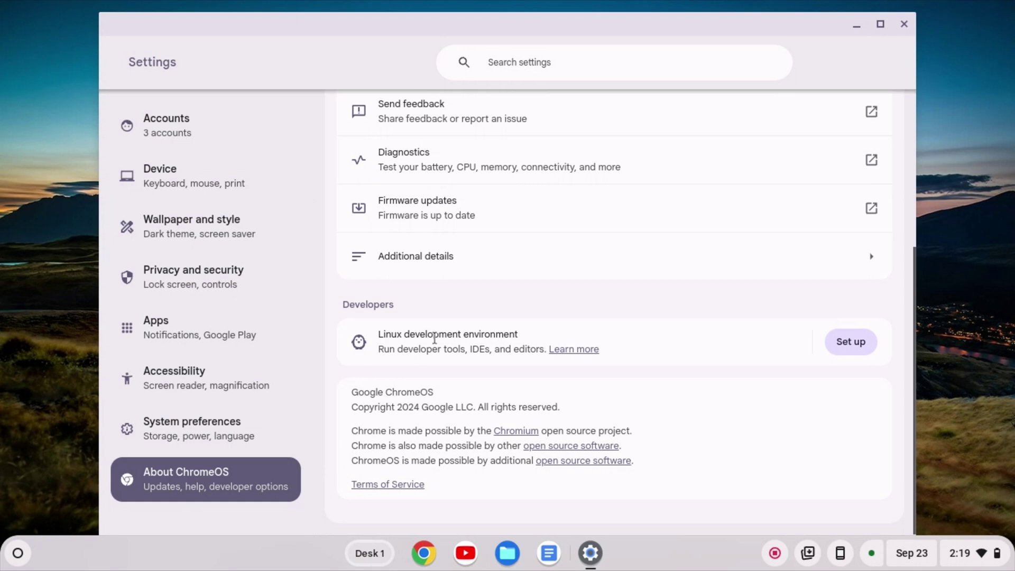
- Set up the Linux development environment with the Recommended 10.0 GB disk size and install it
{"action": "left_click", "coordinate": [850, 353]}
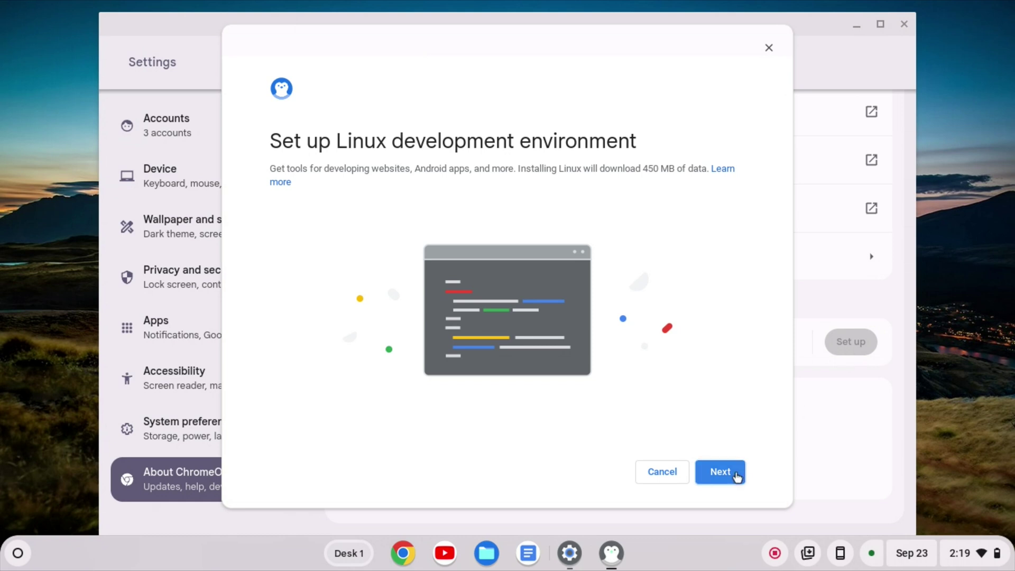
{"action": "left_click", "coordinate": [724, 475]}
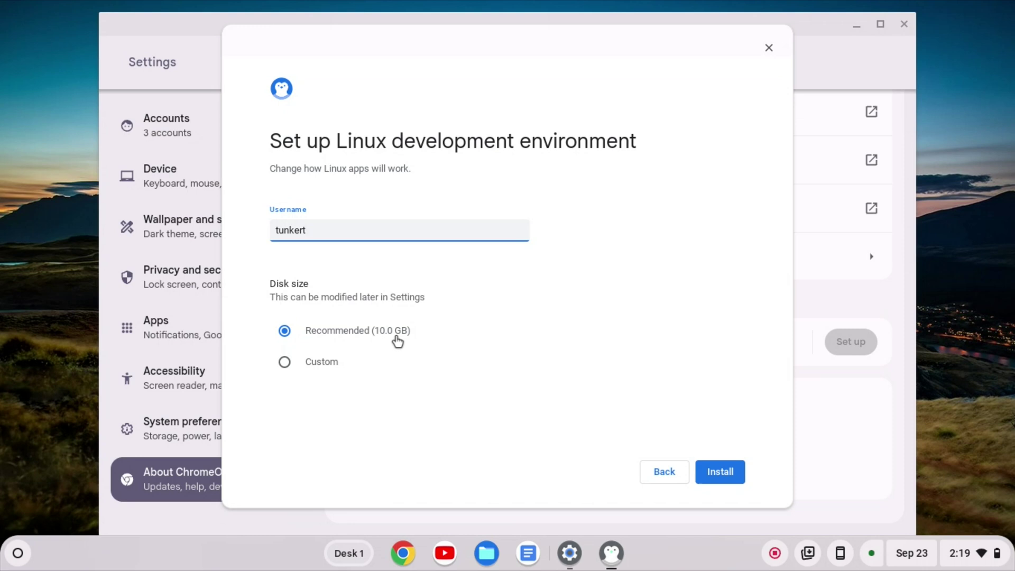
{"action": "left_click", "coordinate": [285, 365]}
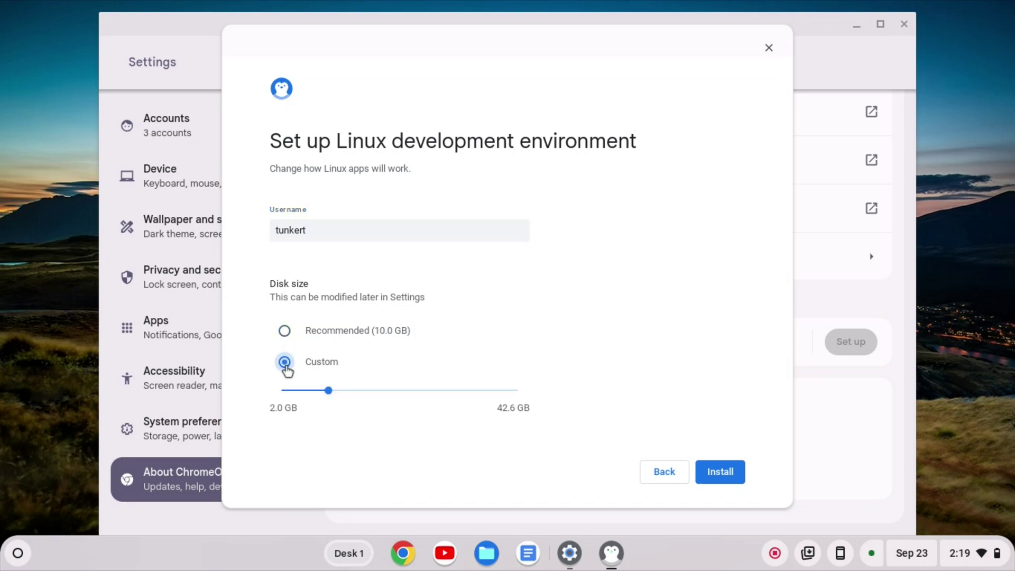
{"action": "mouse_move", "coordinate": [290, 408]}
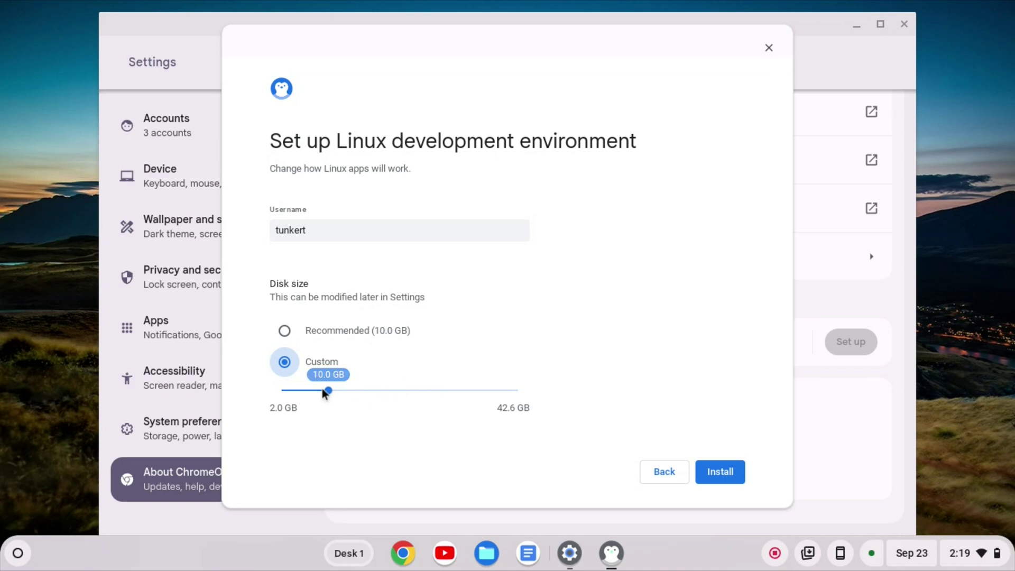
{"action": "left_click", "coordinate": [285, 333]}
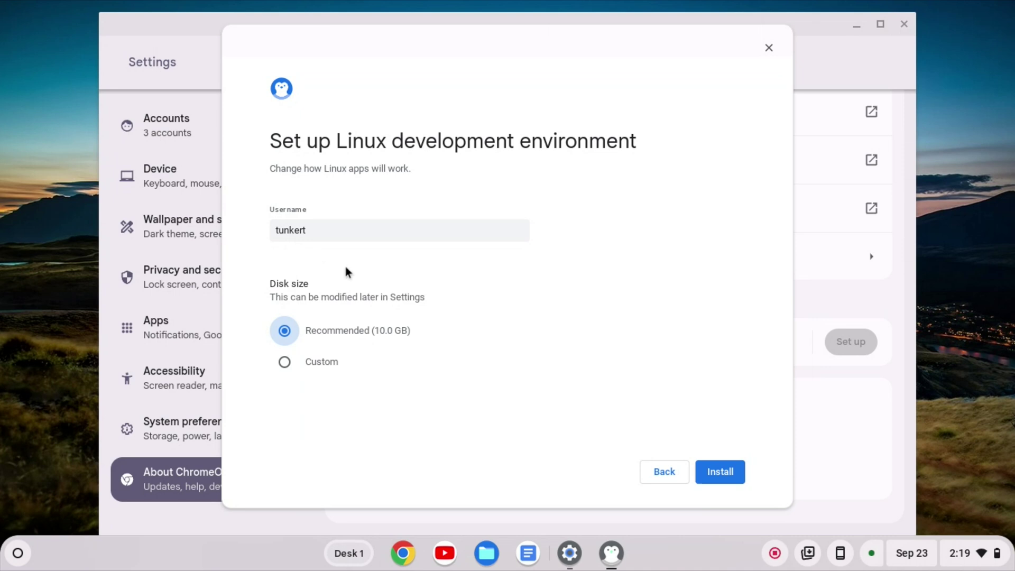
{"action": "left_click", "coordinate": [730, 482]}
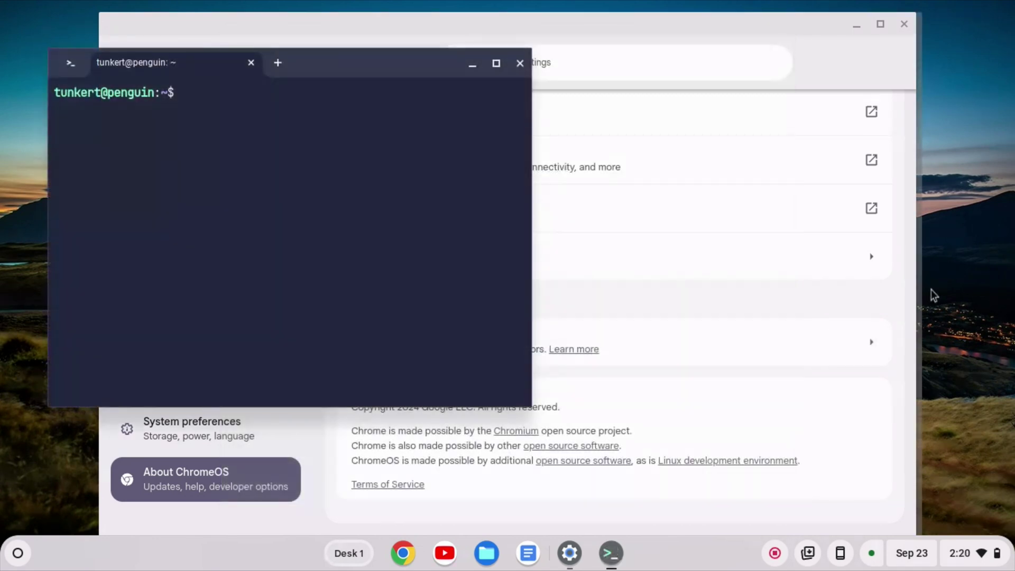
- Close Settings, maximize the terminal with larger text, and run sudo apt update && sudo apt upgrade -y
{"action": "left_click", "coordinate": [904, 24]}
{"action": "left_click", "coordinate": [496, 63]}
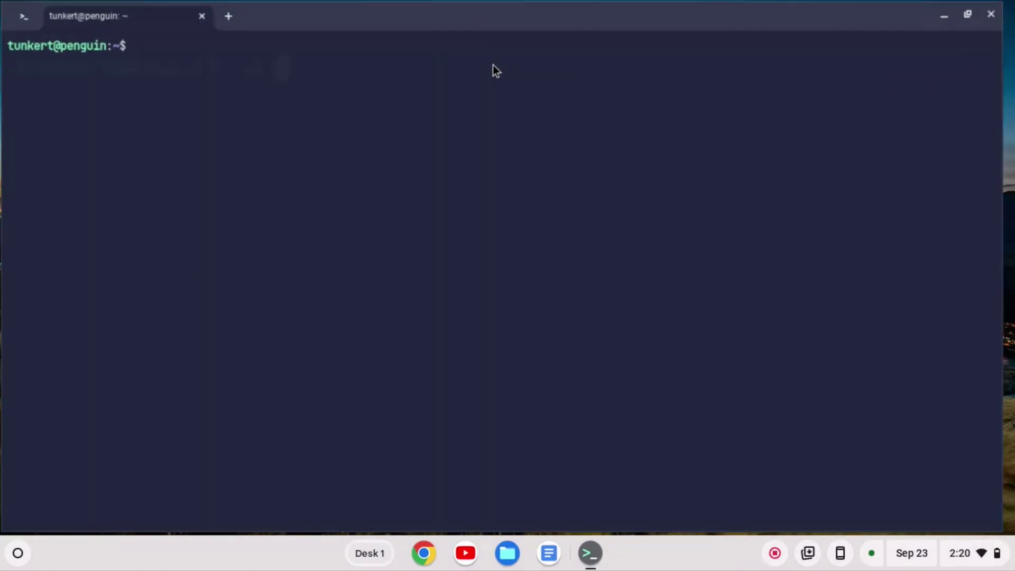
{"action": "key", "text": "ctrl+equal"}
{"action": "key", "text": "ctrl+equal"}
{"action": "key", "text": "ctrl+equal"}
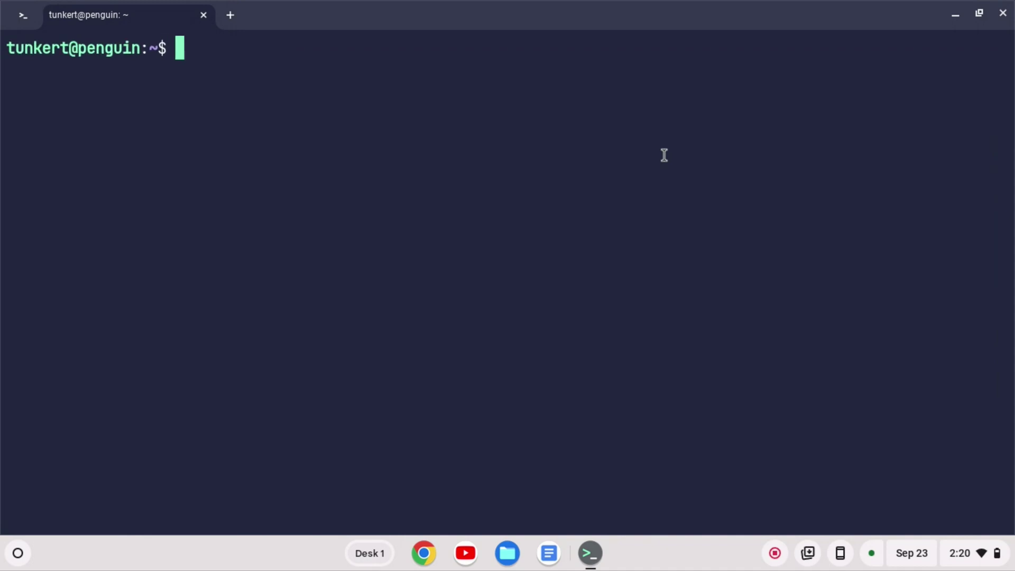
{"action": "key", "text": "ctrl+equal"}
{"action": "key", "text": "ctrl+equal"}
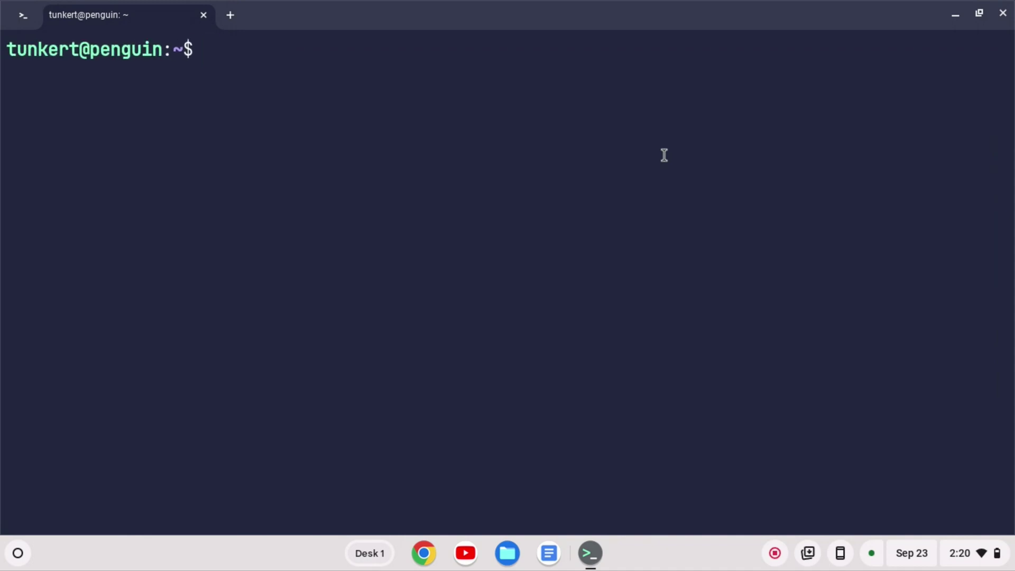
{"action": "type", "text": "sudo apt upda"}
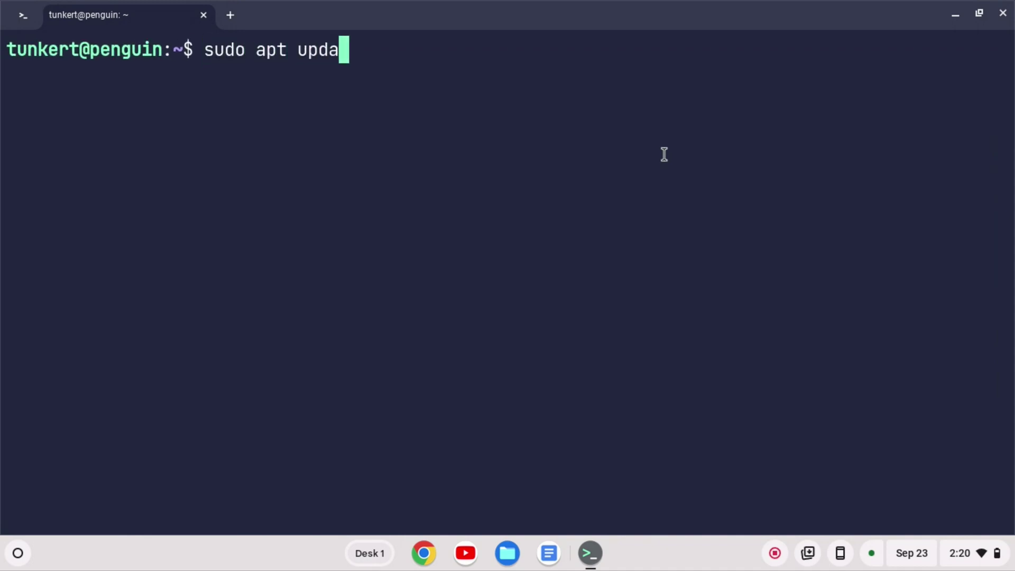
{"action": "type", "text": "te && "}
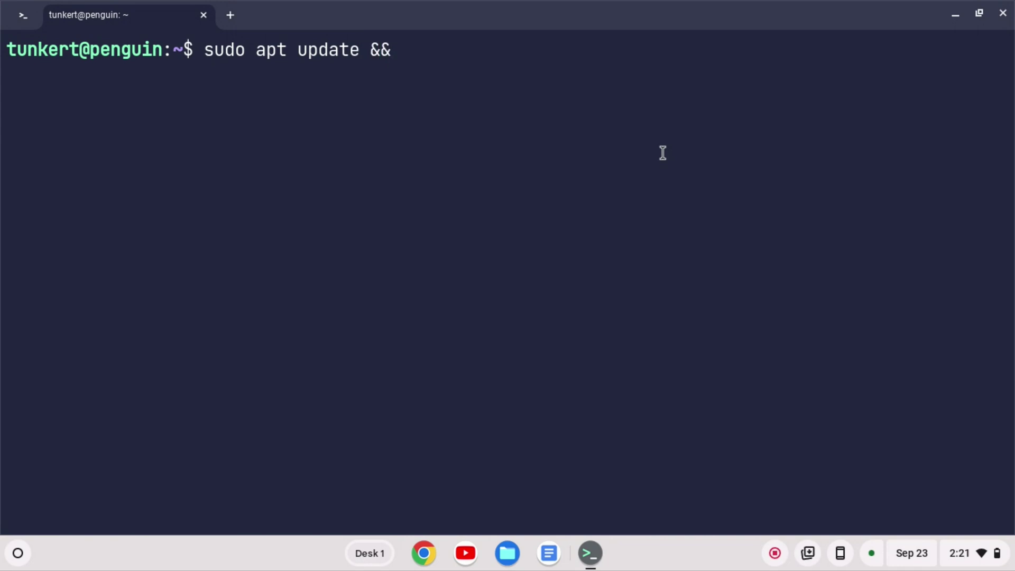
{"action": "type", "text": "sudo apt"}
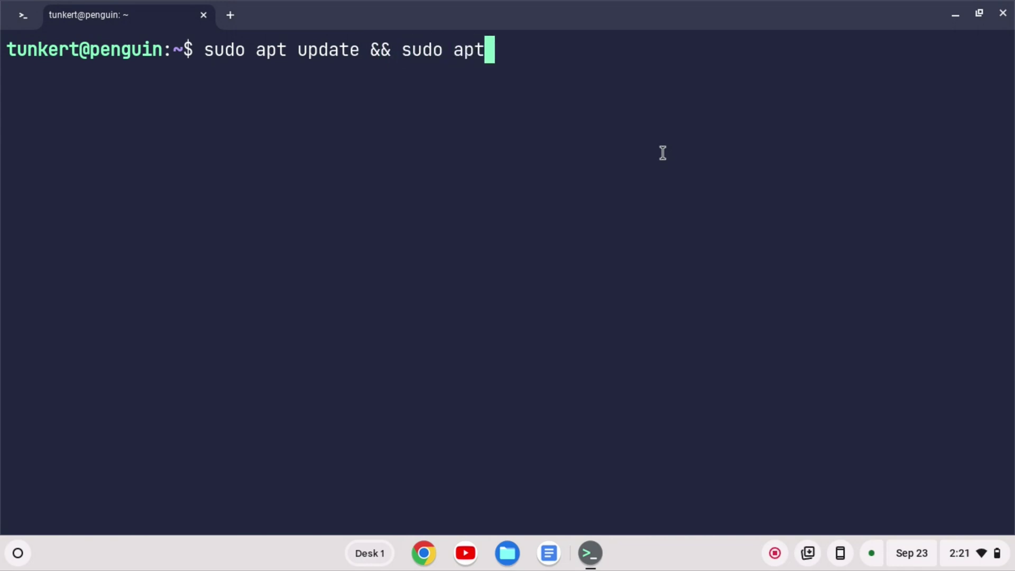
{"action": "type", "text": " upgrade -y"}
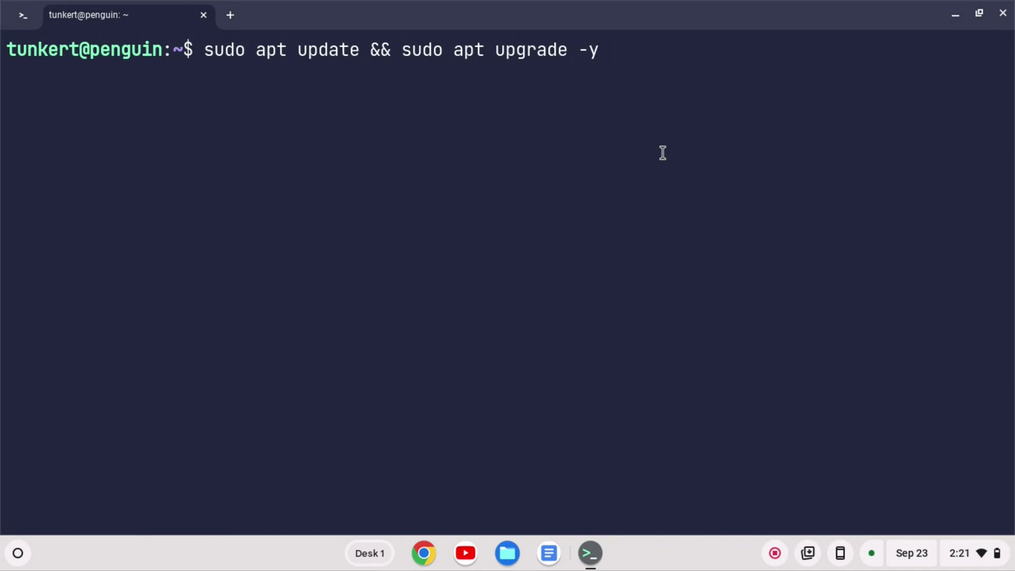
{"action": "key", "text": "Return"}
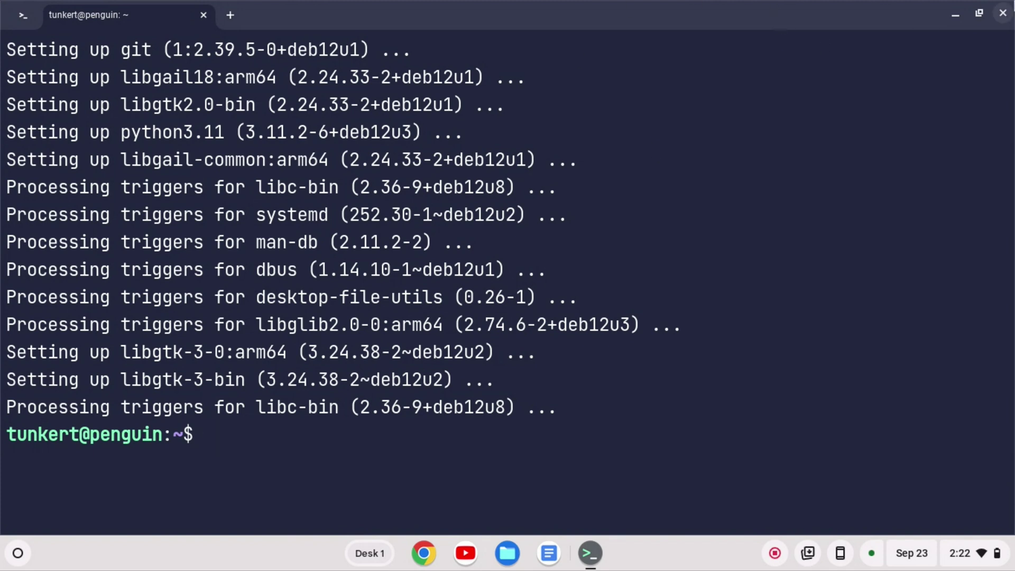
- Close the terminal and search Google for 'vs code' in a Chrome window
{"action": "left_click", "coordinate": [1004, 15]}
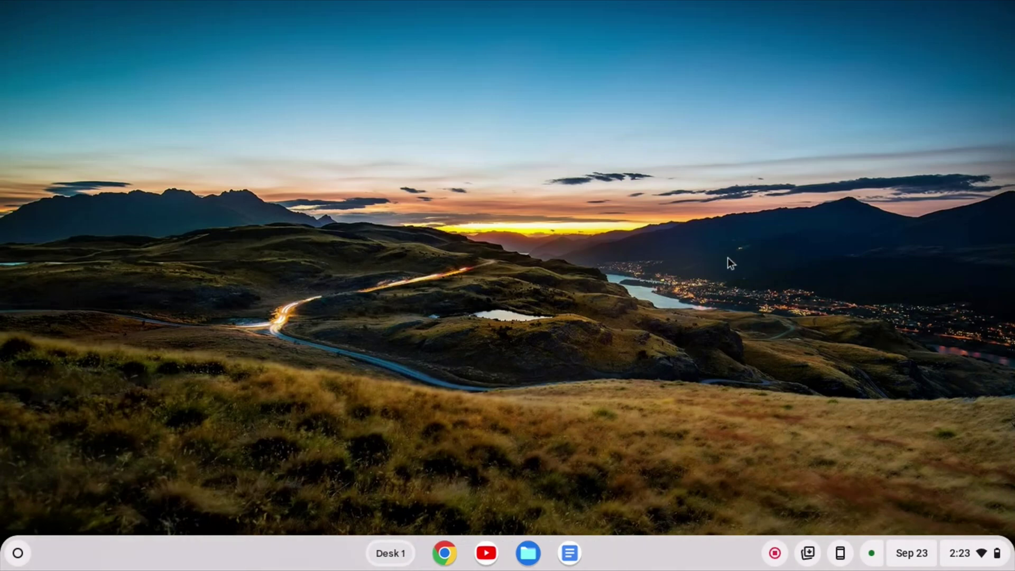
{"action": "left_click", "coordinate": [443, 556]}
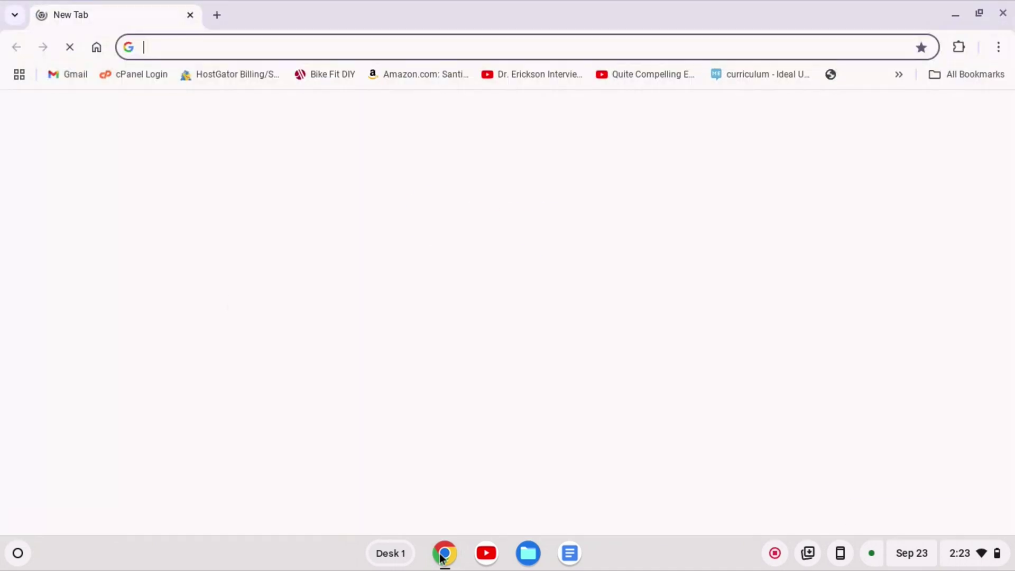
{"action": "left_click", "coordinate": [677, 157]}
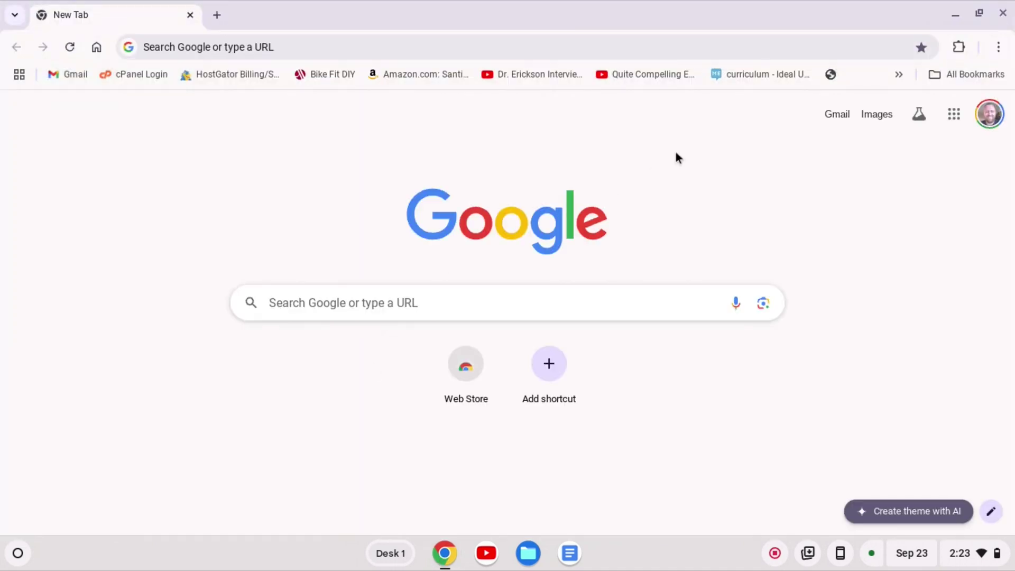
{"action": "left_click", "coordinate": [420, 37]}
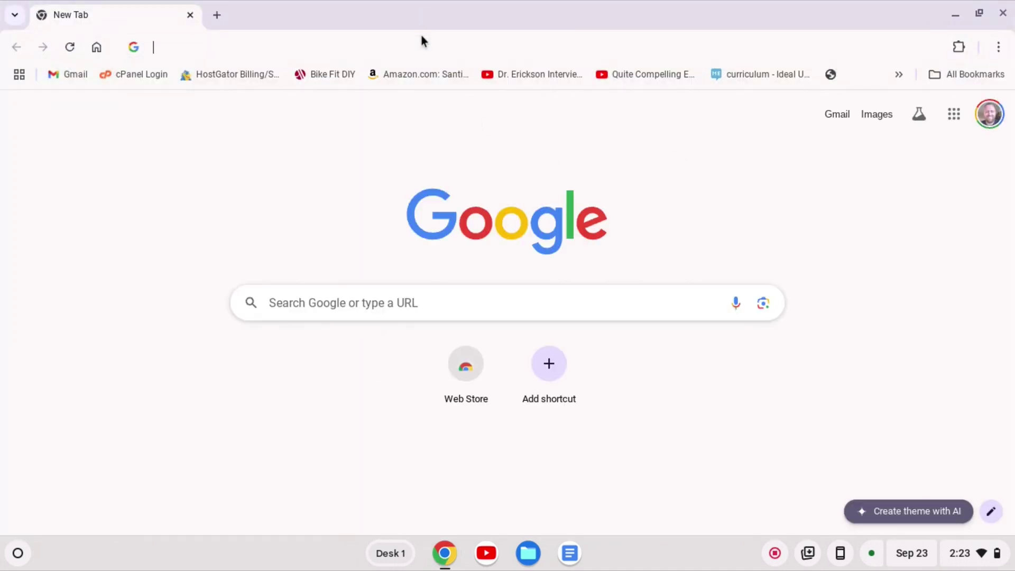
{"action": "type", "text": "vs code"}
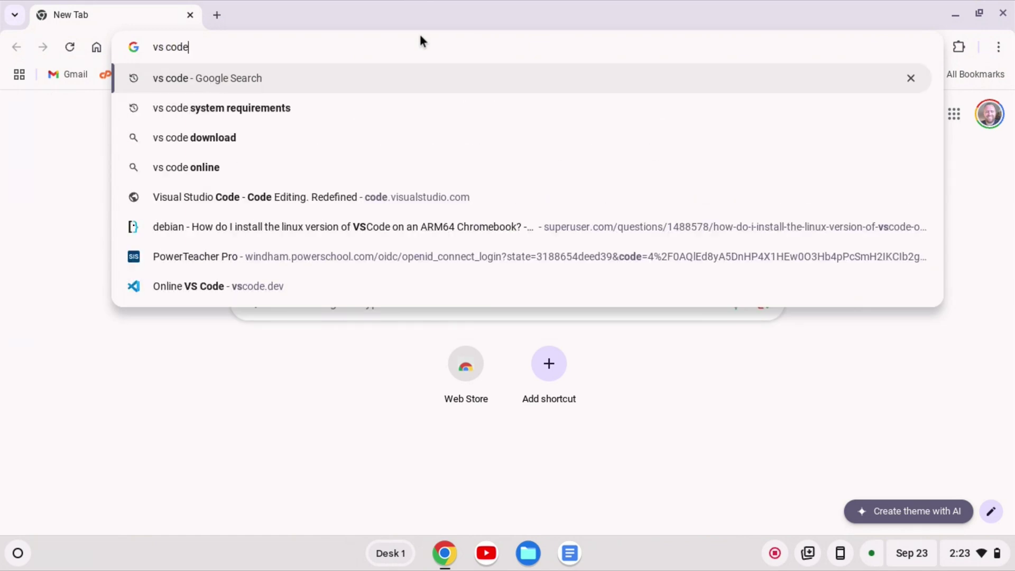
{"action": "key", "text": "Return"}
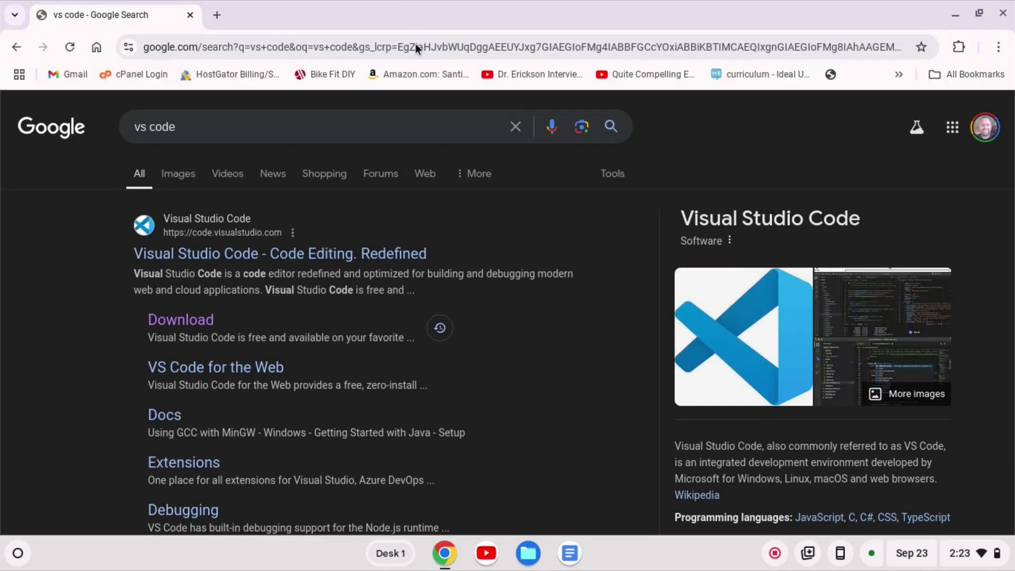
{"action": "scroll", "coordinate": [131, 256], "scroll_direction": "down", "scroll_amount": 2}
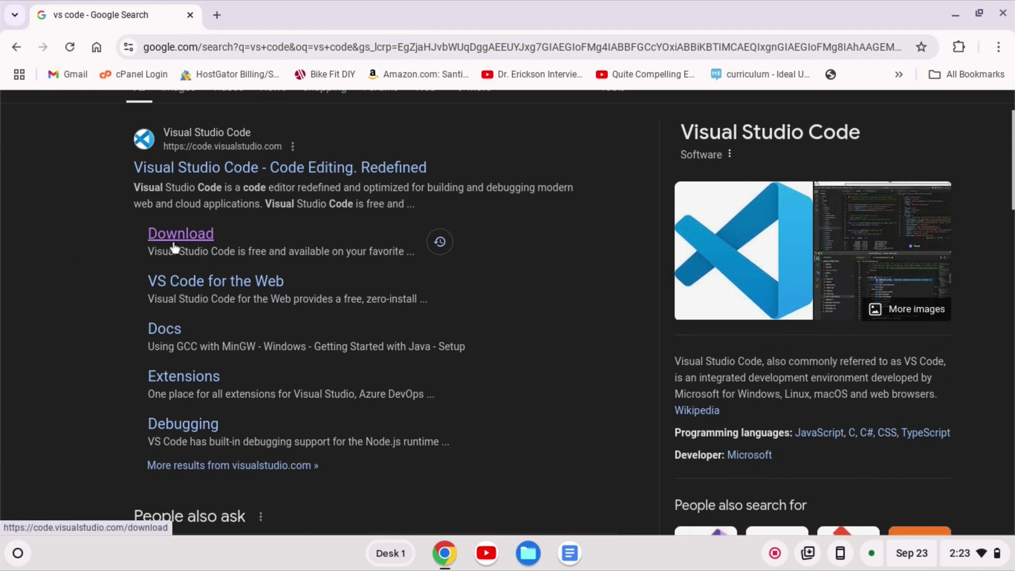
- Go to the VS Code Download page and download the Linux .deb Arm64 build
{"action": "left_click", "coordinate": [164, 242]}
{"action": "scroll", "coordinate": [172, 244], "scroll_direction": "down", "scroll_amount": 3}
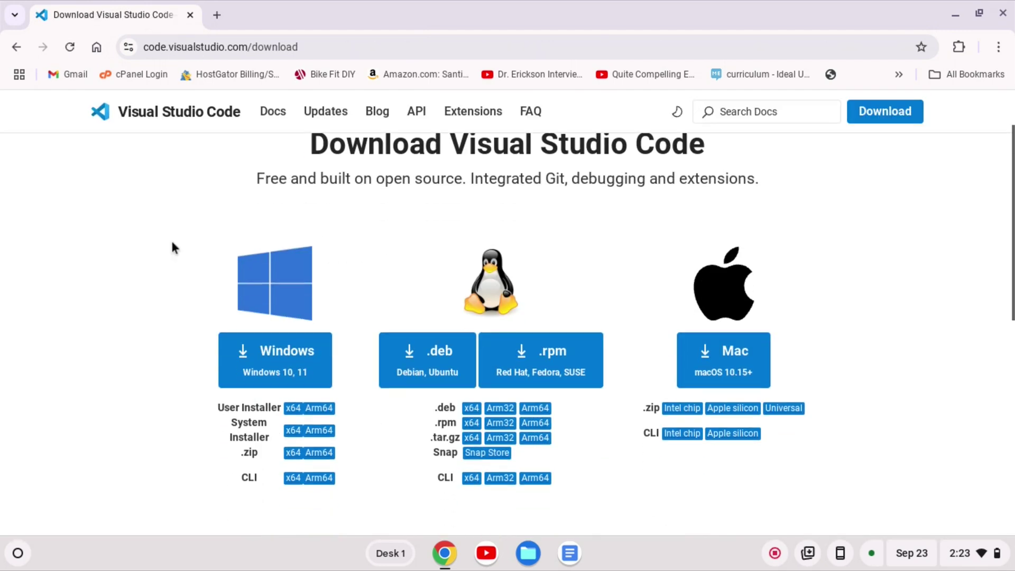
{"action": "scroll", "coordinate": [172, 244], "scroll_direction": "up", "scroll_amount": 1}
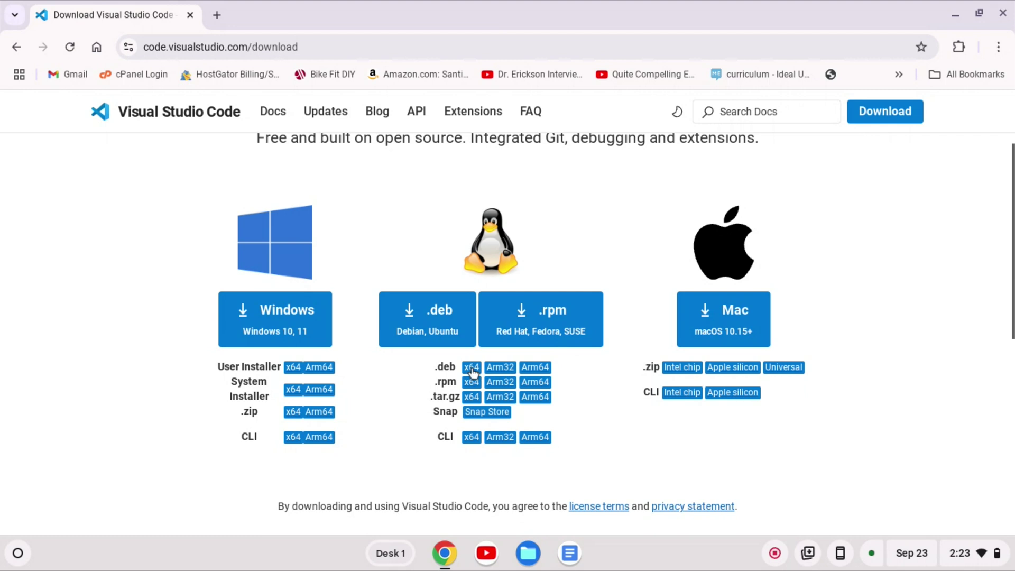
{"action": "left_click", "coordinate": [538, 370]}
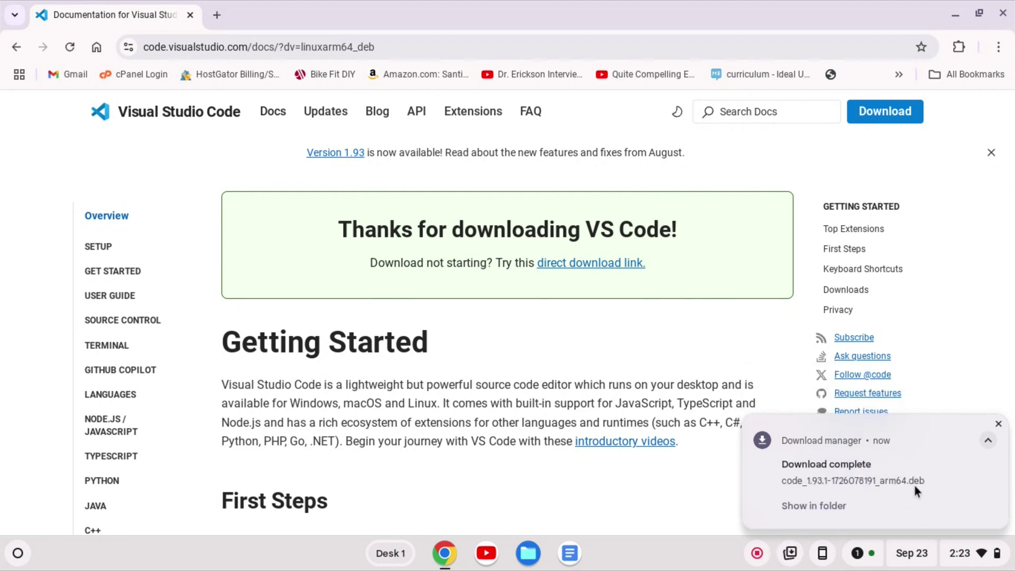
{"action": "left_click", "coordinate": [799, 506]}
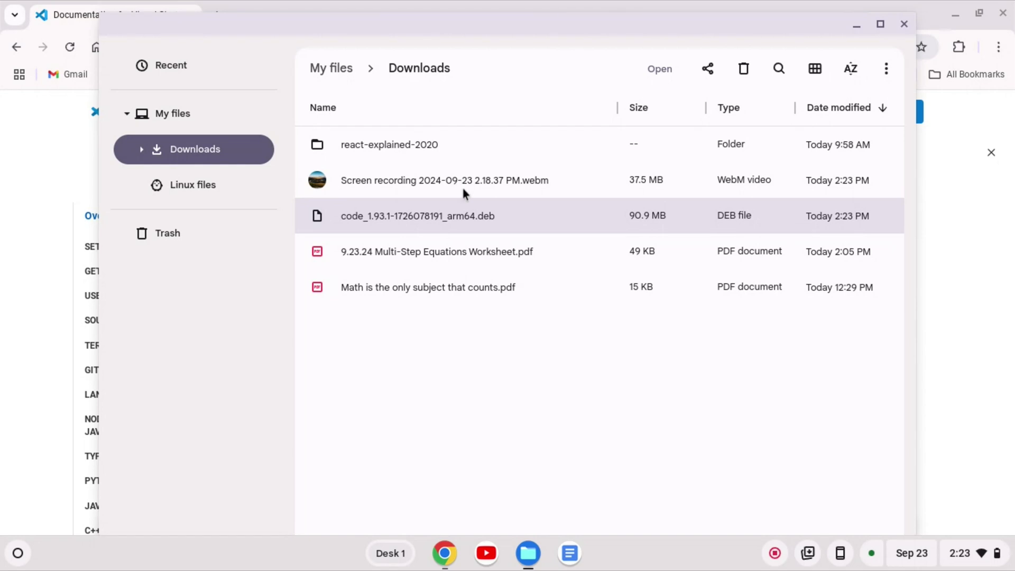
{"action": "right_click", "coordinate": [458, 217]}
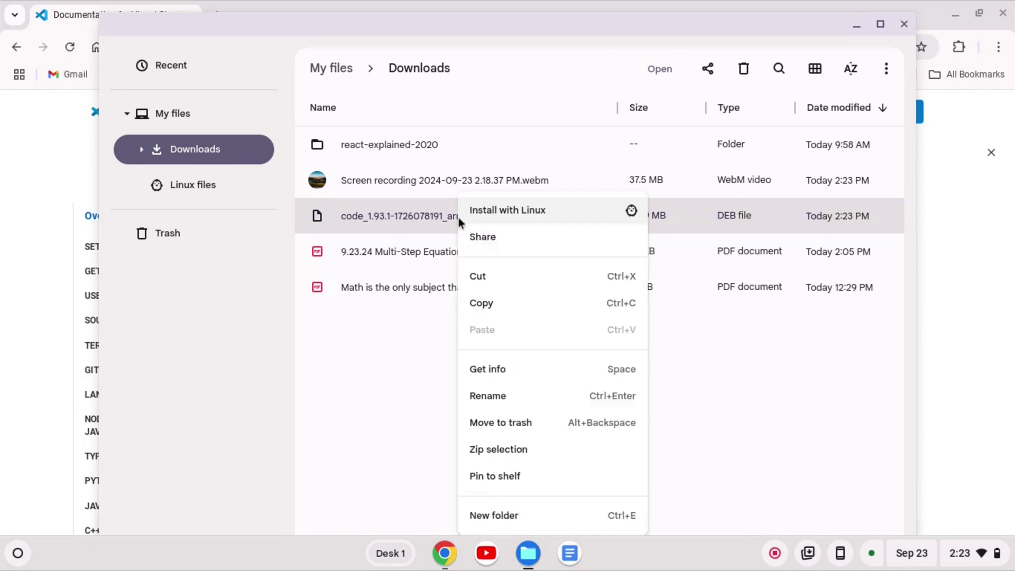
{"action": "left_click", "coordinate": [513, 212]}
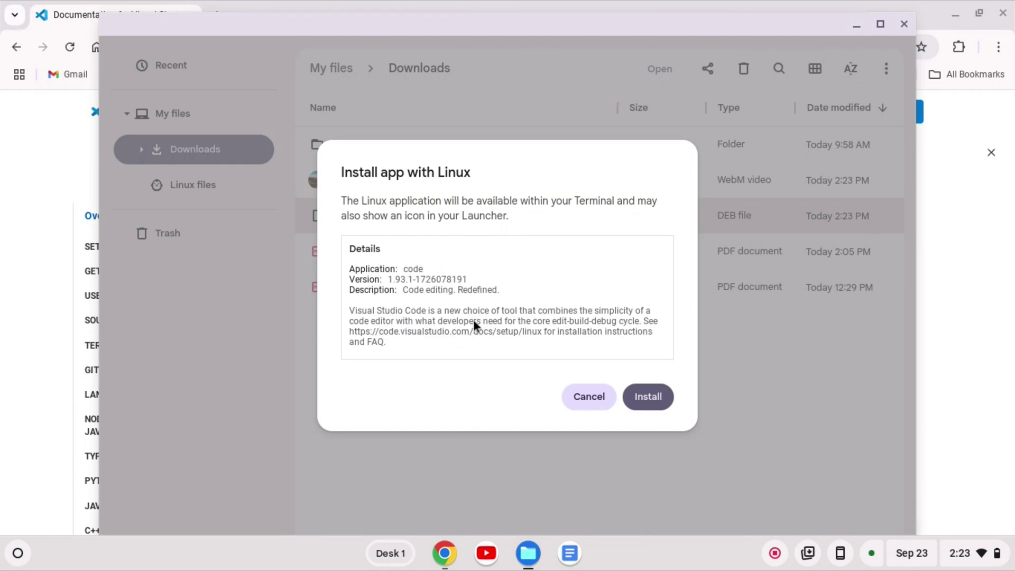
{"action": "left_click", "coordinate": [649, 397]}
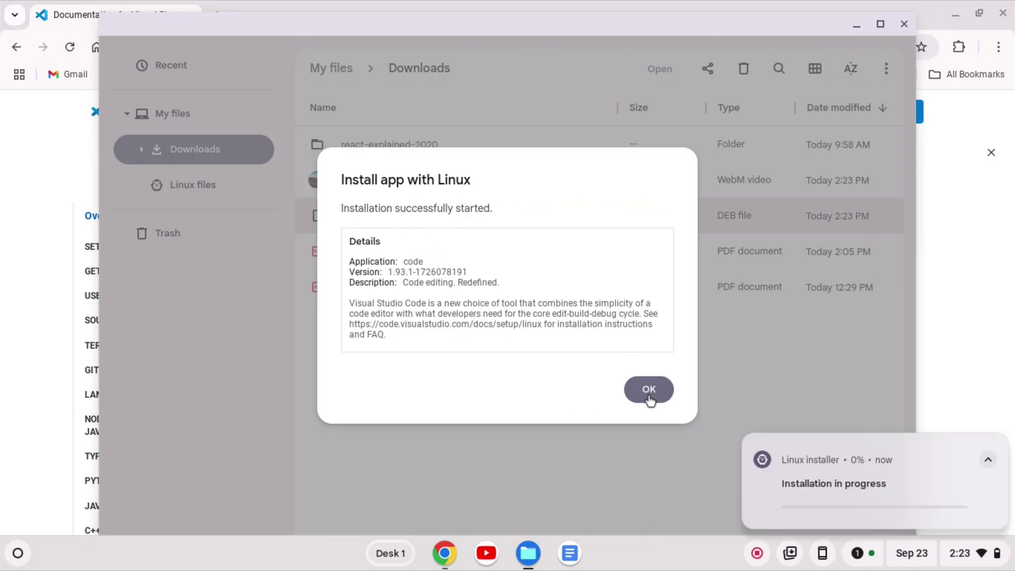
{"action": "left_click", "coordinate": [650, 400]}
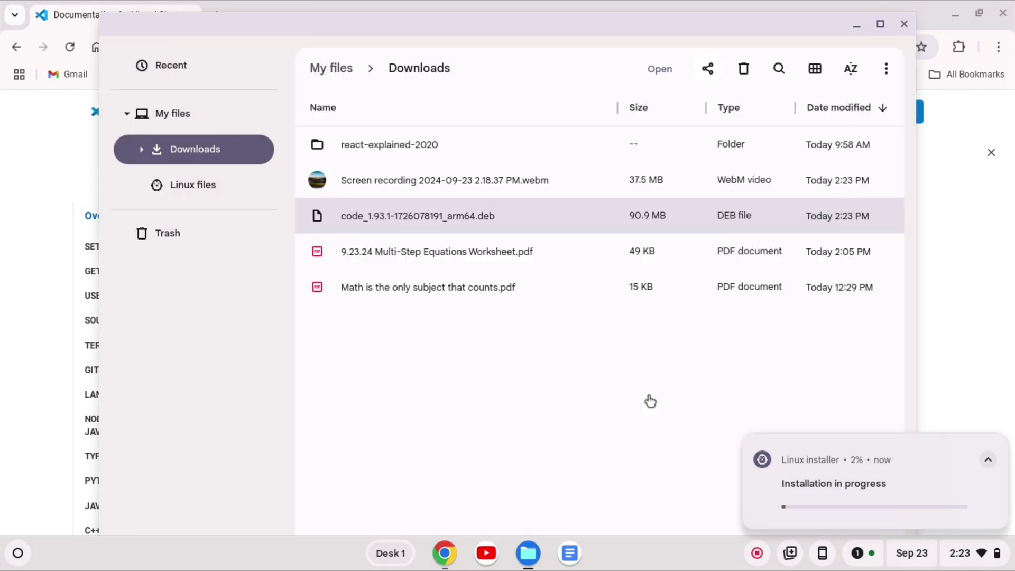
{"action": "left_click", "coordinate": [907, 25]}
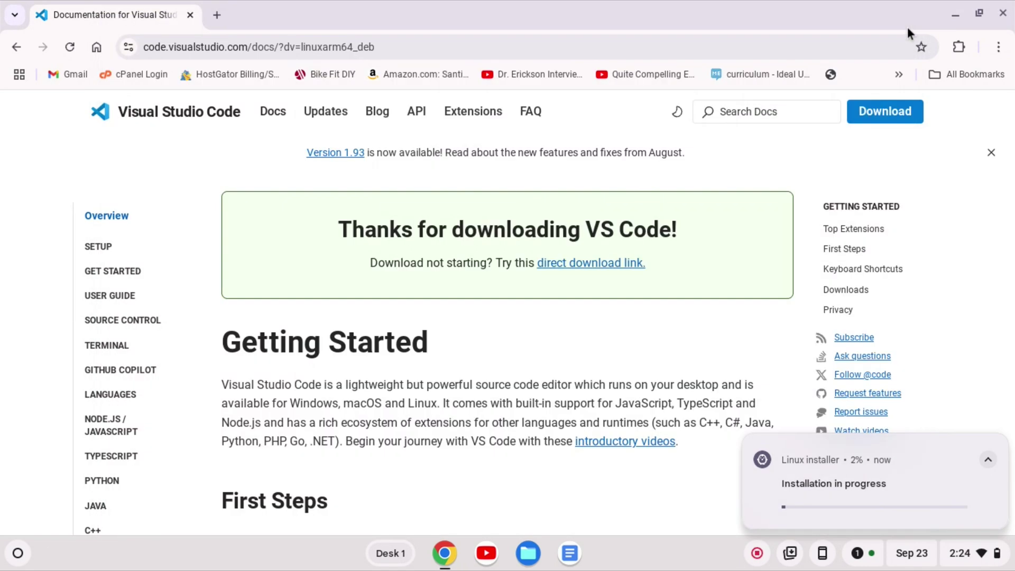
- Close Chrome and pin Visual Studio Code from the launcher's Linux apps folder to the shelf
{"action": "left_click", "coordinate": [1003, 14]}
{"action": "left_click", "coordinate": [18, 554]}
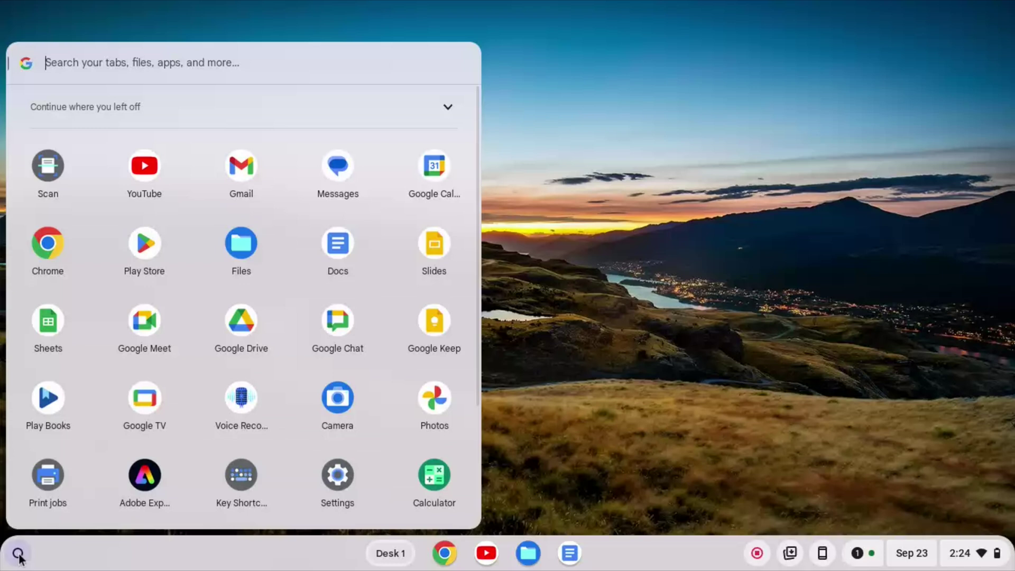
{"action": "scroll", "coordinate": [185, 333], "scroll_direction": "down", "scroll_amount": 5}
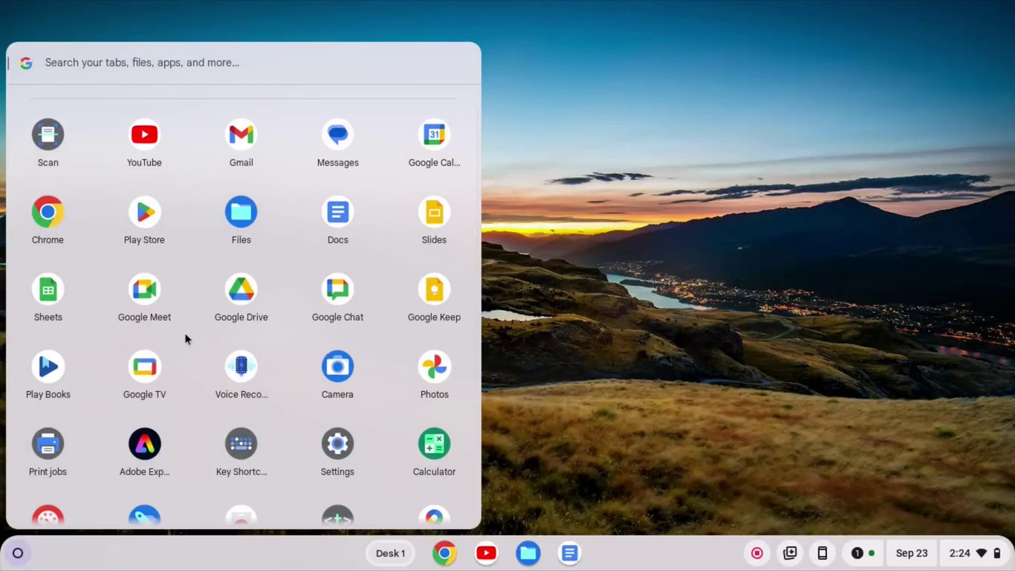
{"action": "left_click", "coordinate": [239, 476]}
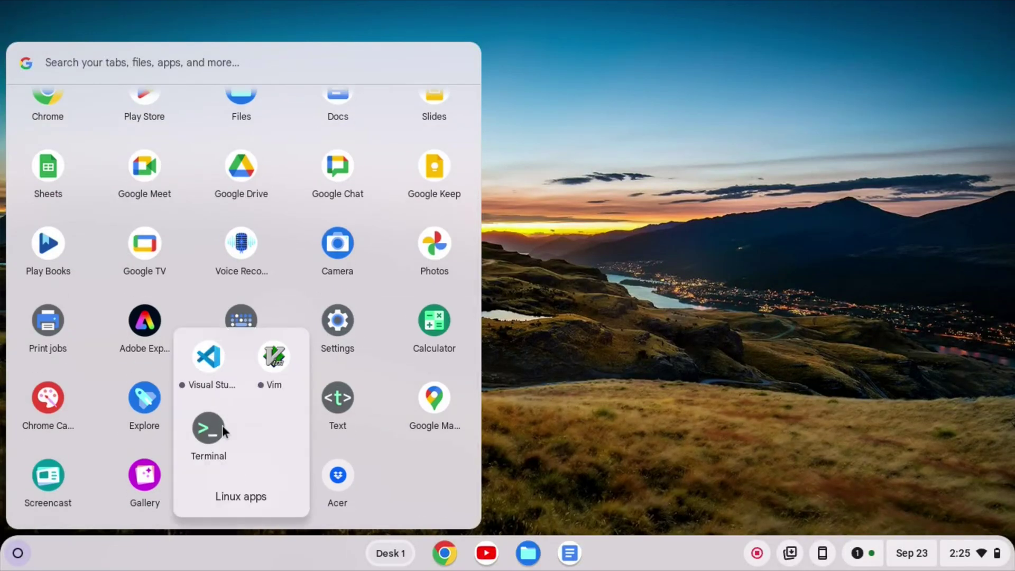
{"action": "right_click", "coordinate": [212, 360]}
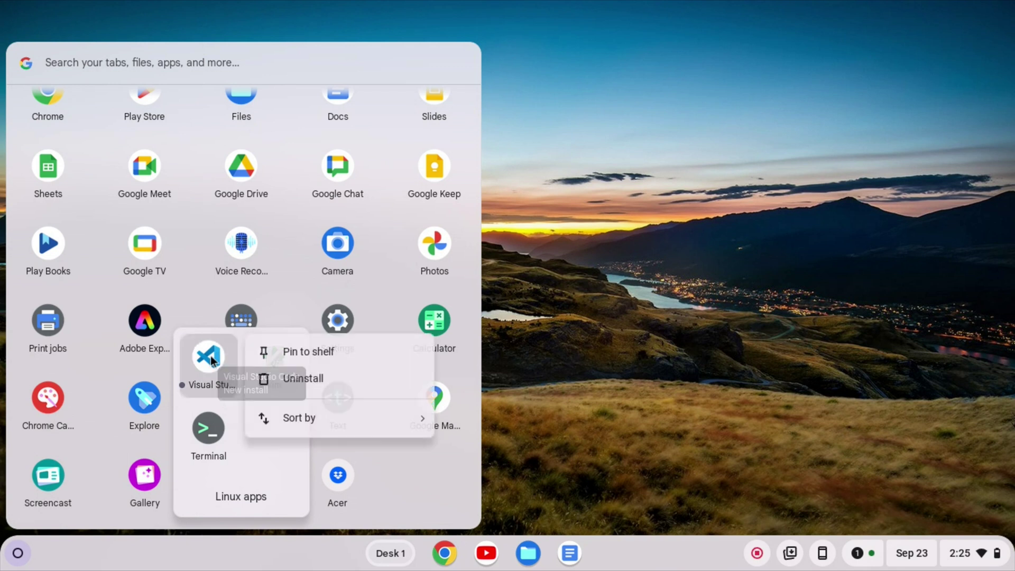
{"action": "left_click", "coordinate": [290, 350]}
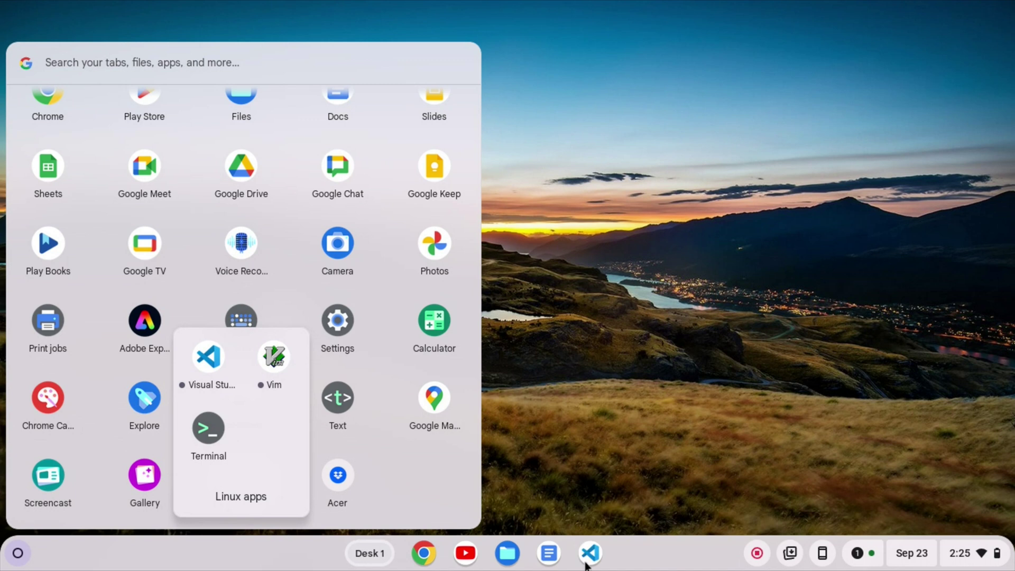